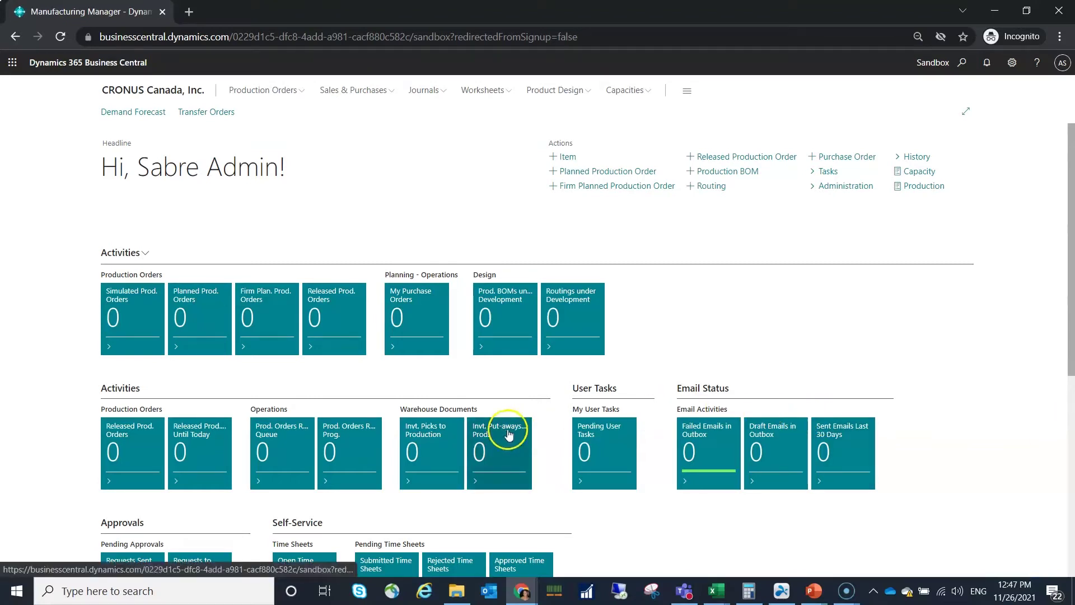
- Switch on 'Use forecast on variants' in Manufacturing Setup and close the page
click(962, 63)
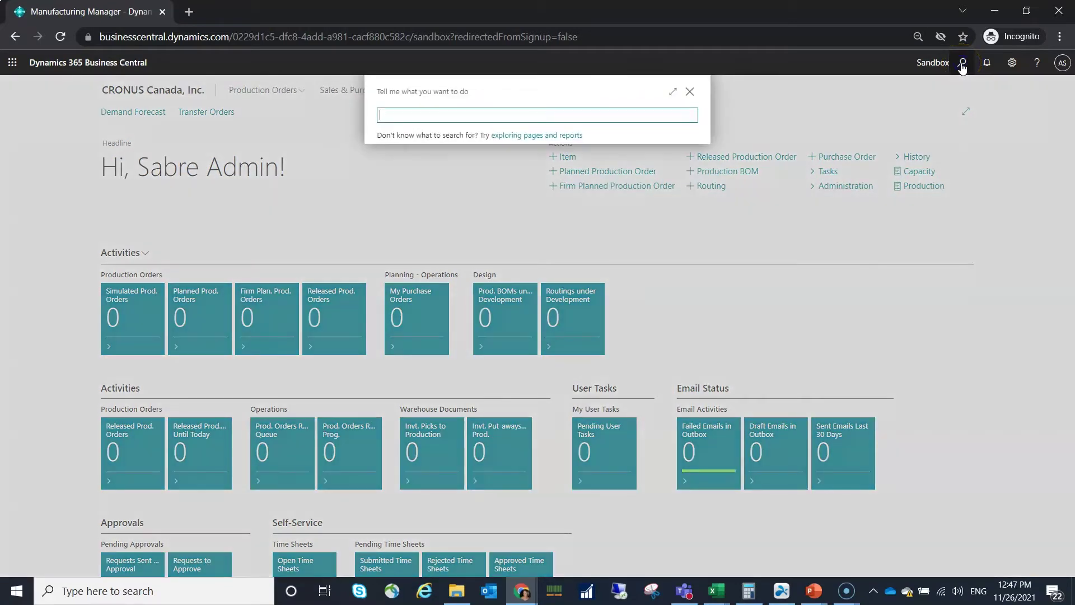
text(man setup)
click(511, 244)
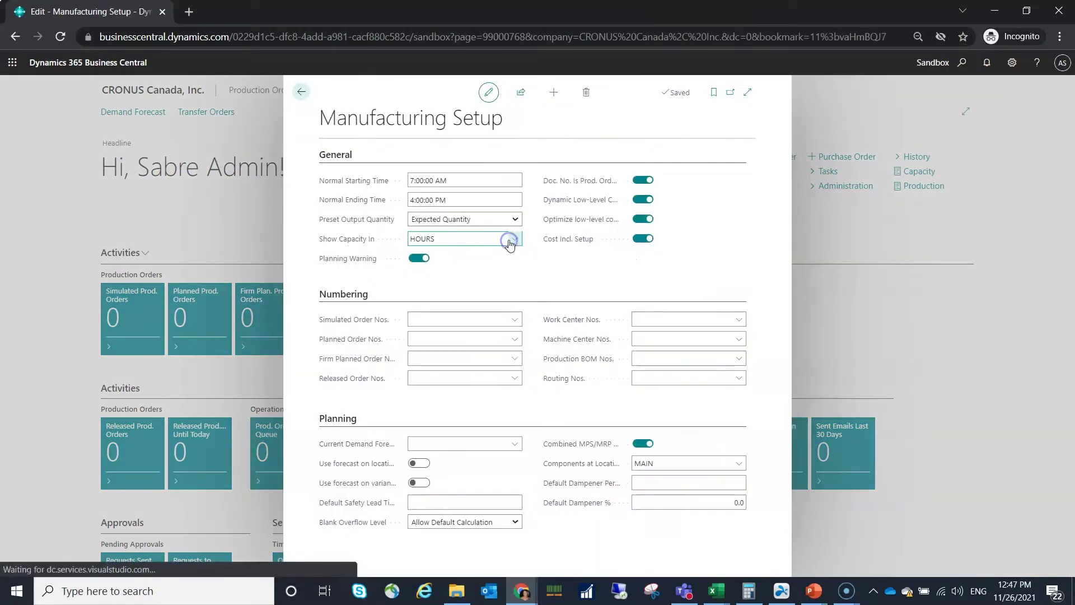
click(420, 483)
key(Escape)
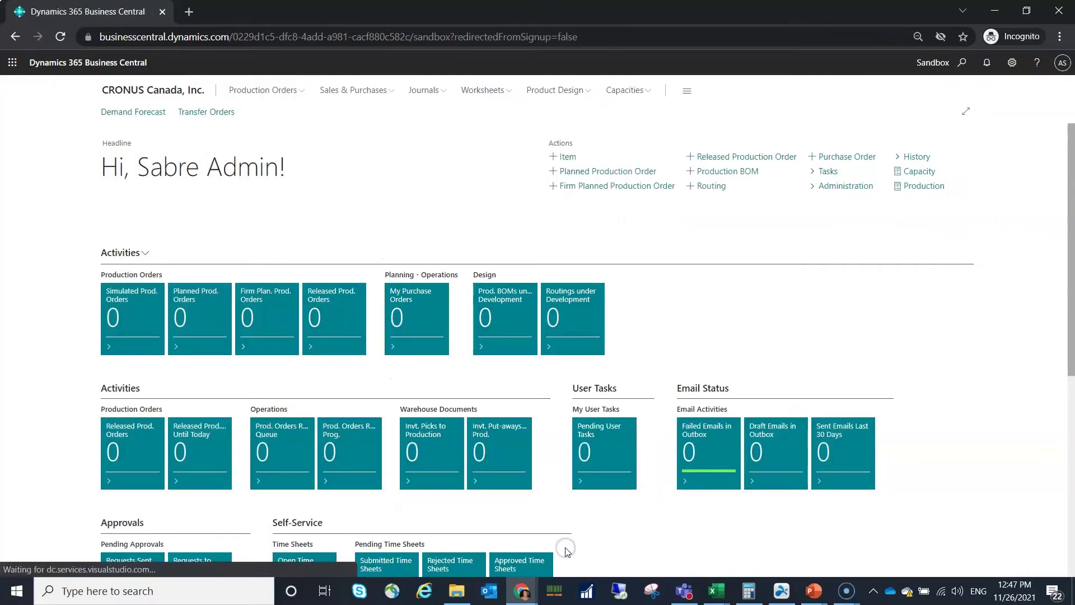
click(962, 64)
text(items)
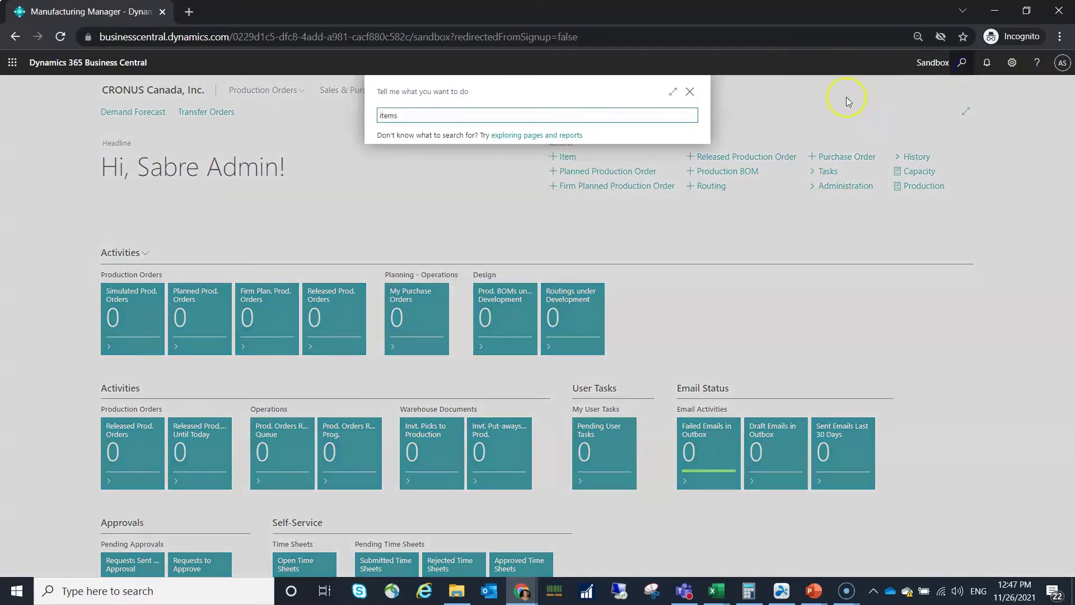
click(462, 269)
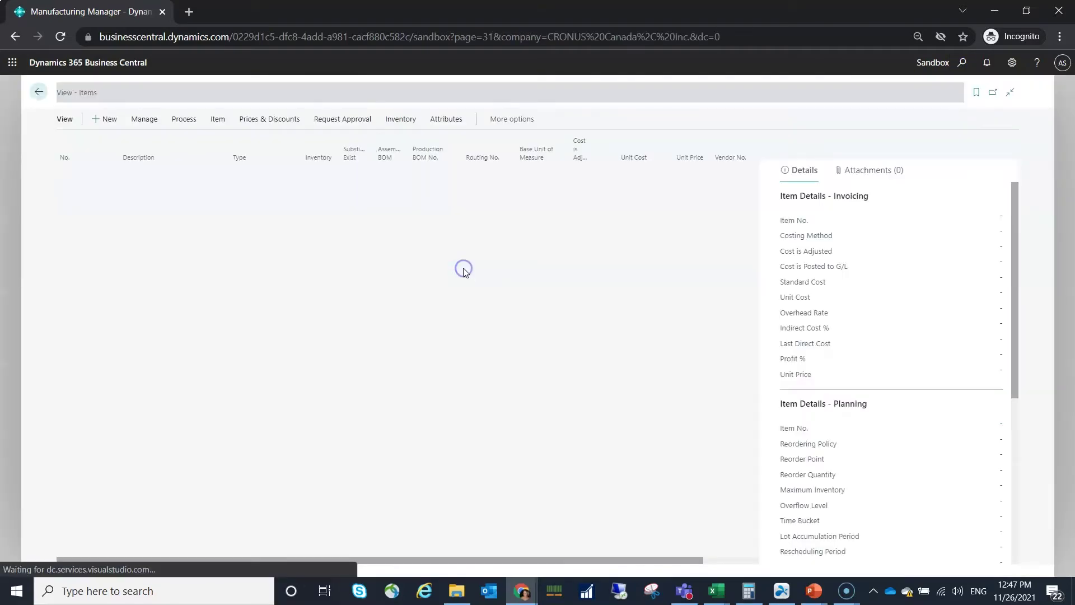
click(69, 200)
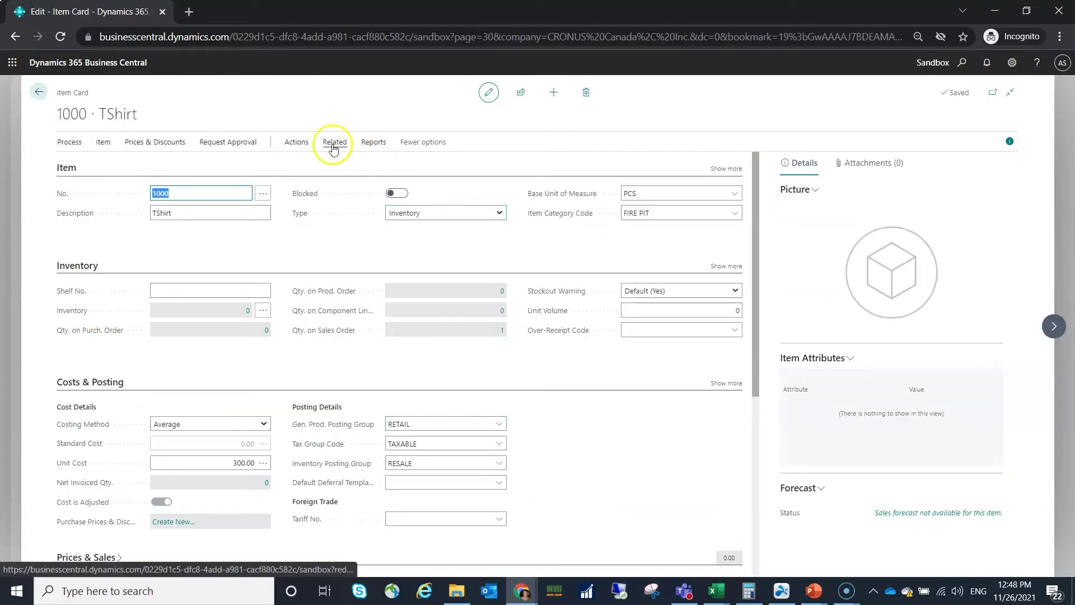
click(296, 142)
click(79, 164)
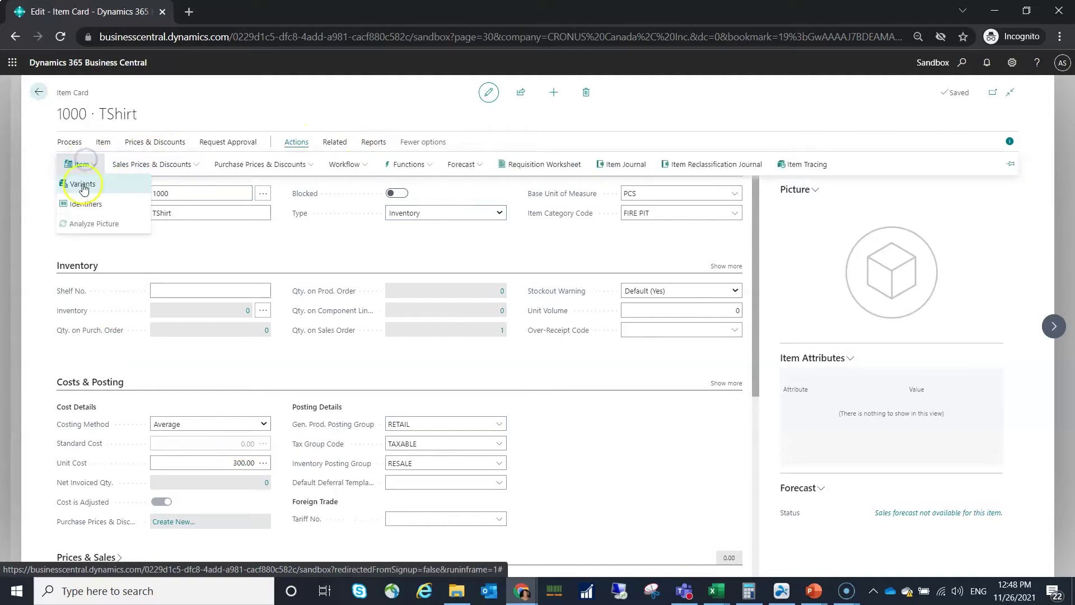
click(82, 184)
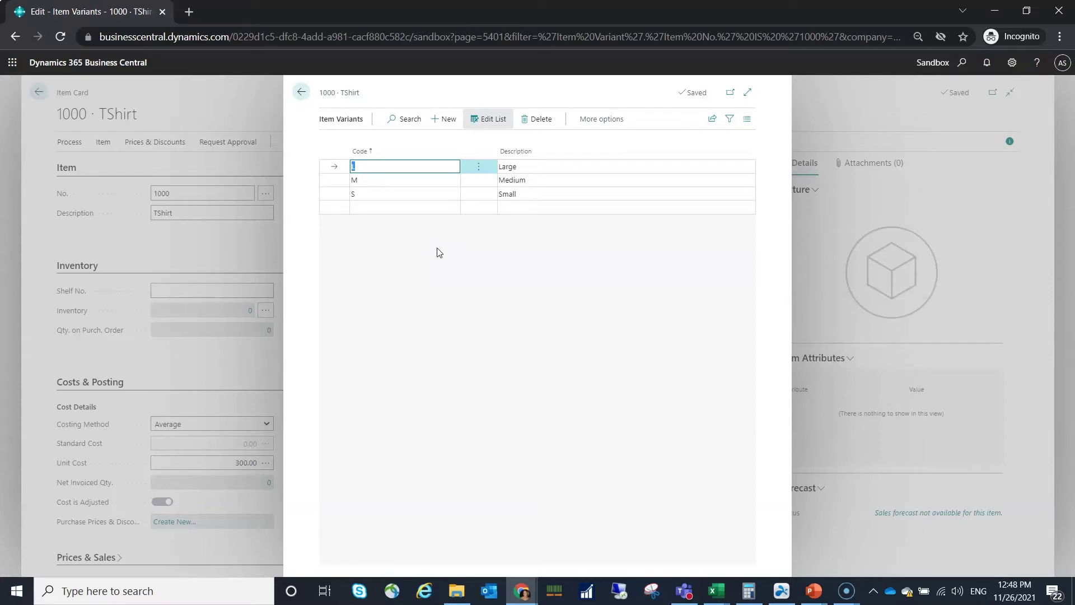
click(437, 284)
click(437, 284)
key(Escape)
key(Escape)
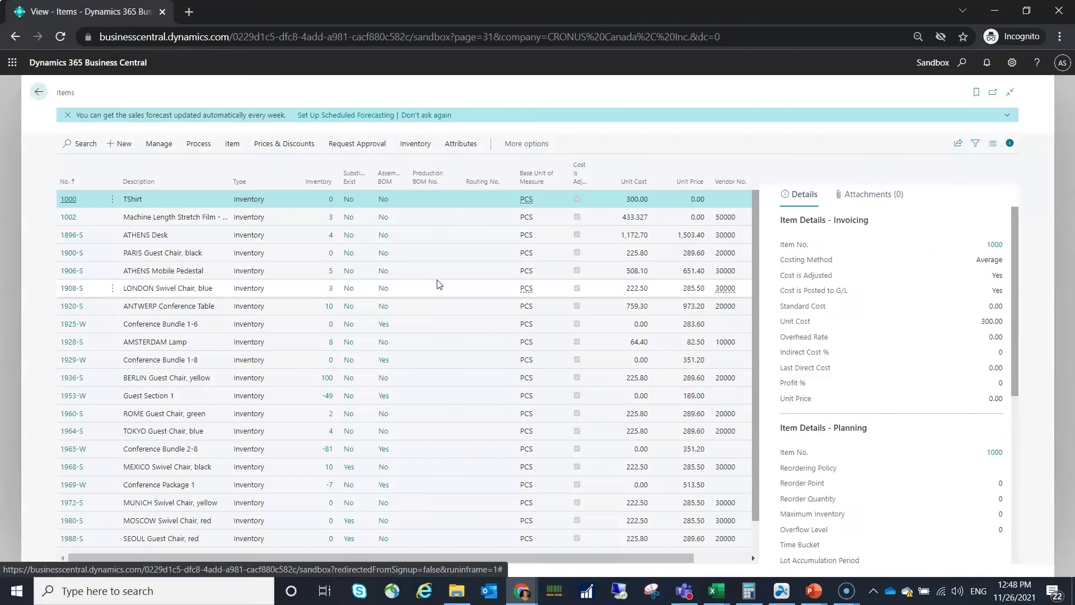
key(Escape)
- Create demand forecast '2022' described as '2022 Sales Forecast' and open its forecast overview
click(961, 64)
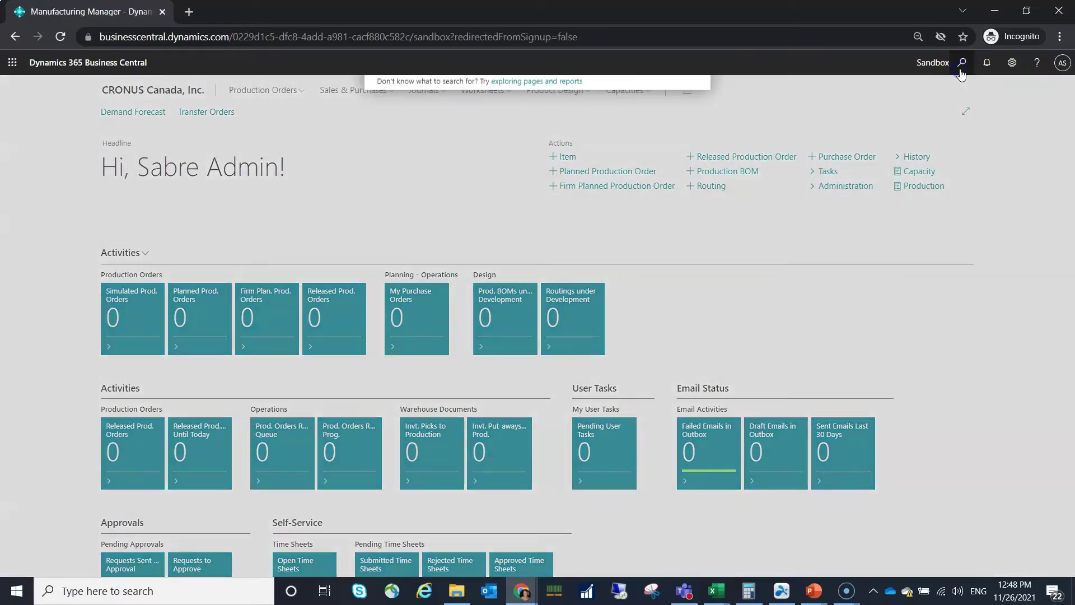
text(demand f)
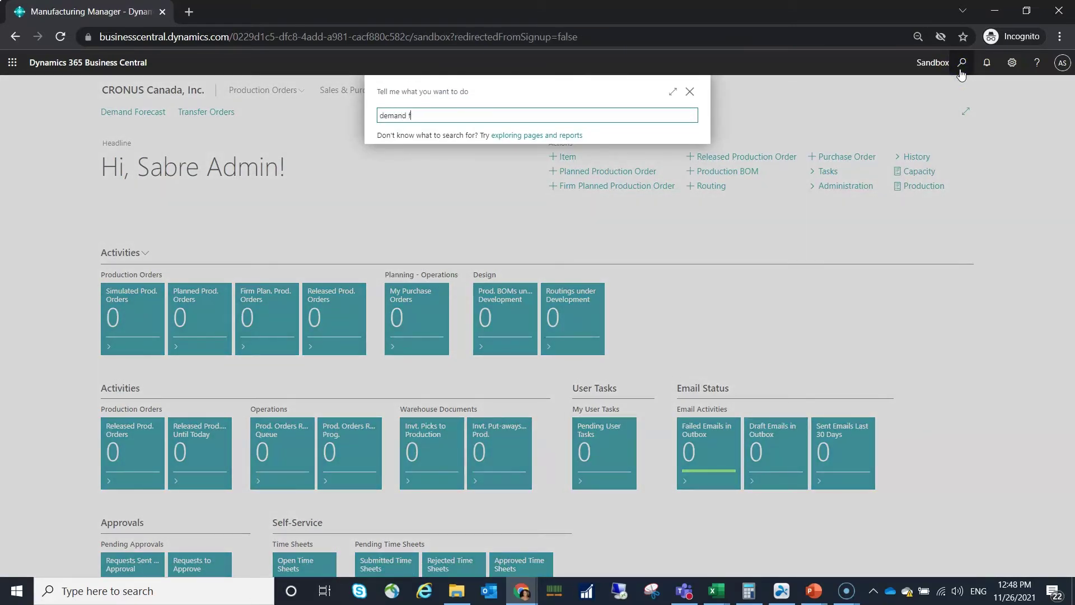
text(ore)
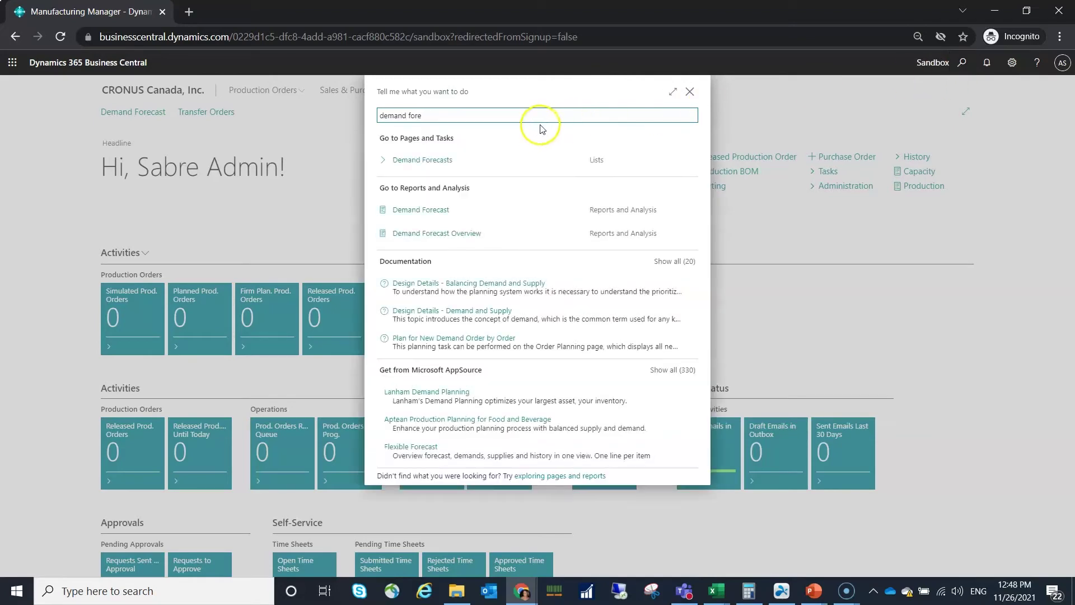
click(508, 160)
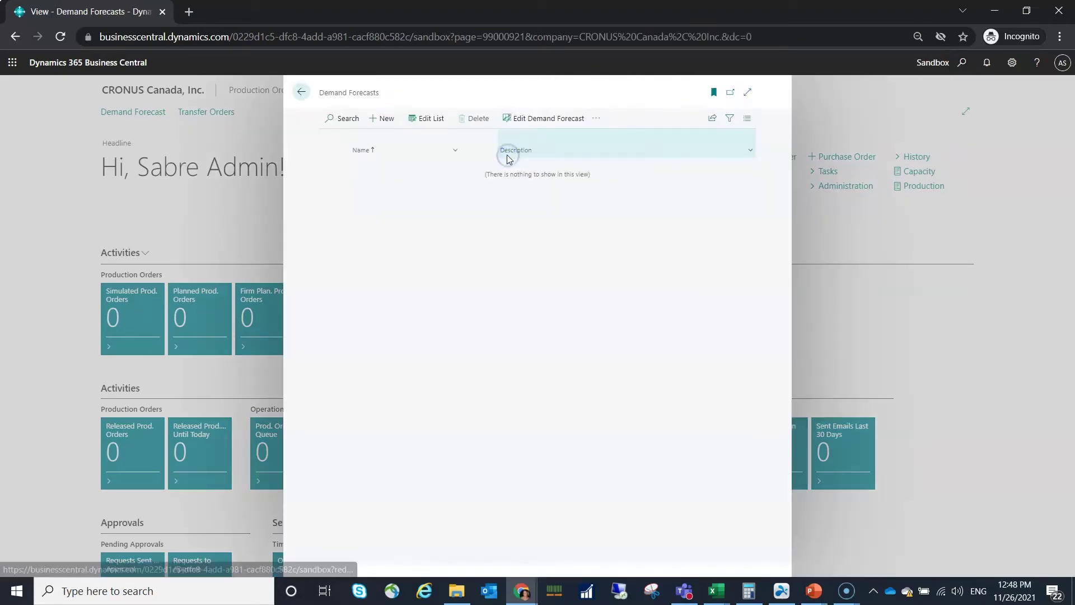
click(385, 124)
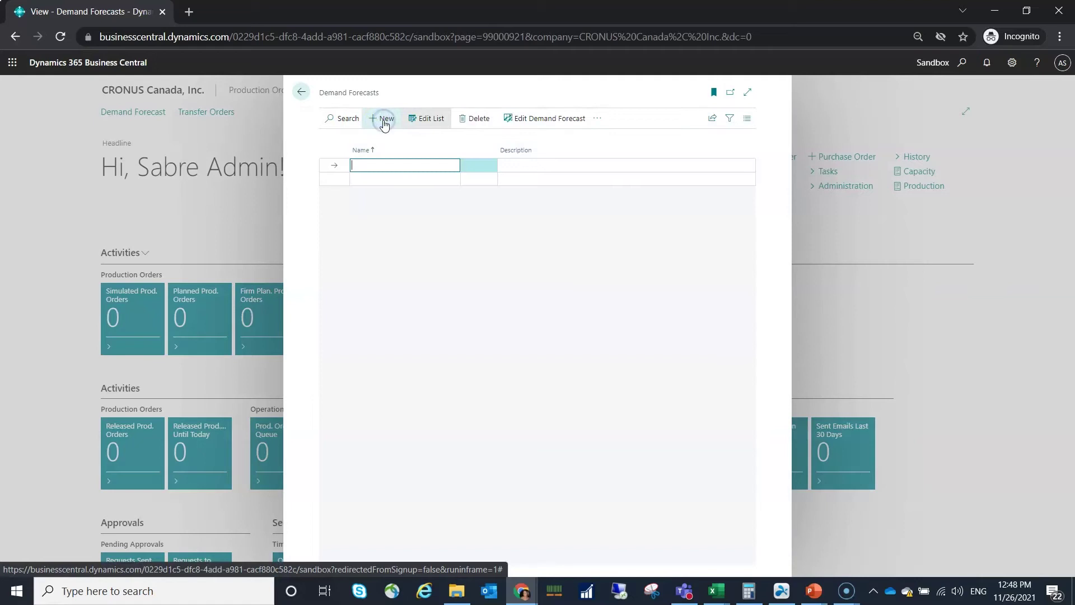
text(2022)
key(Tab)
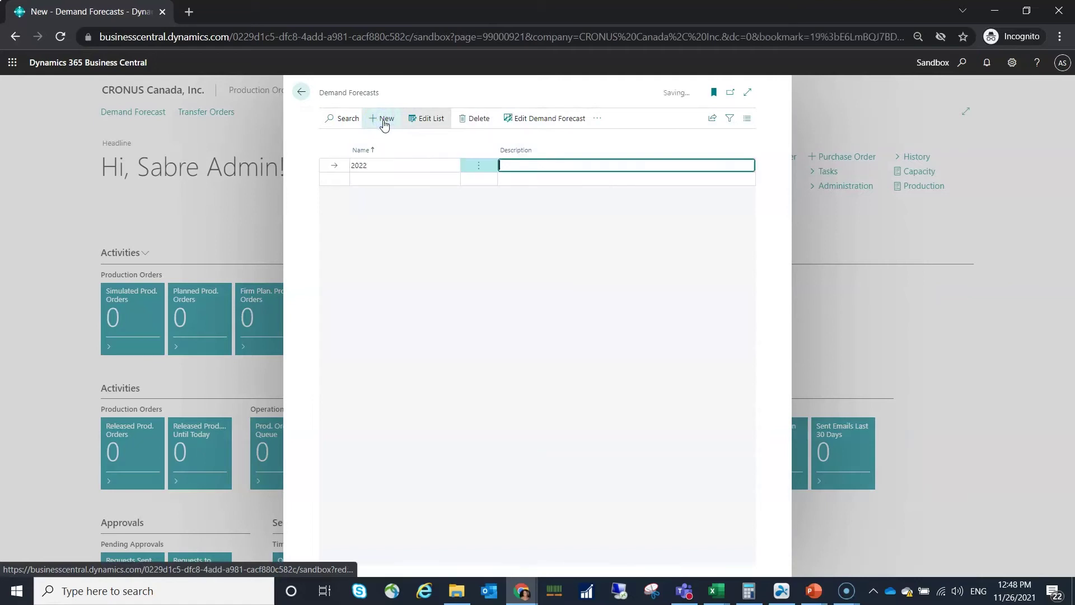
text(2022 Sales Forecast)
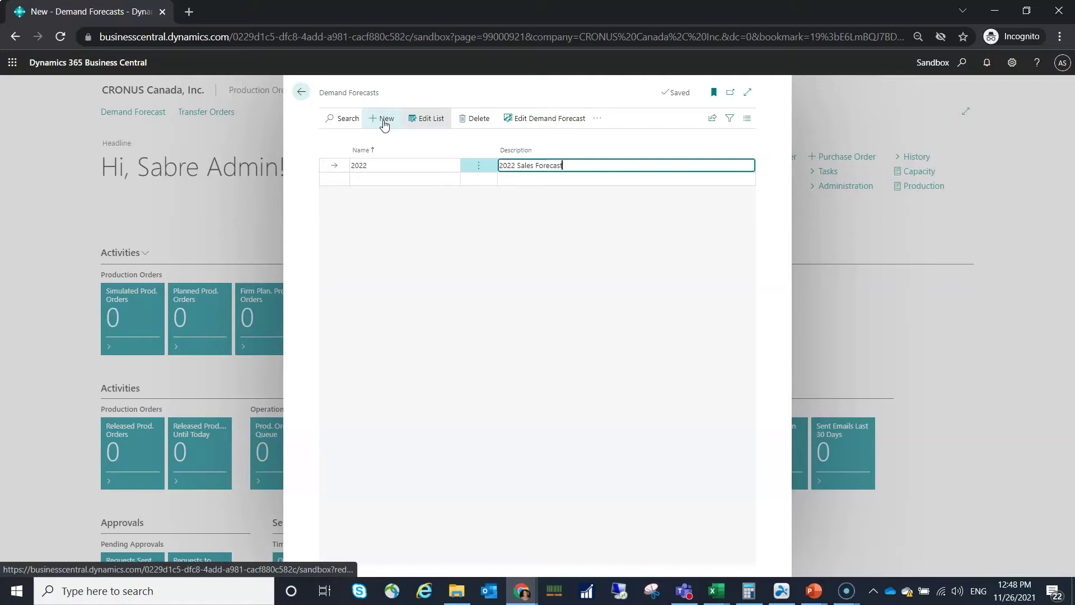
click(525, 117)
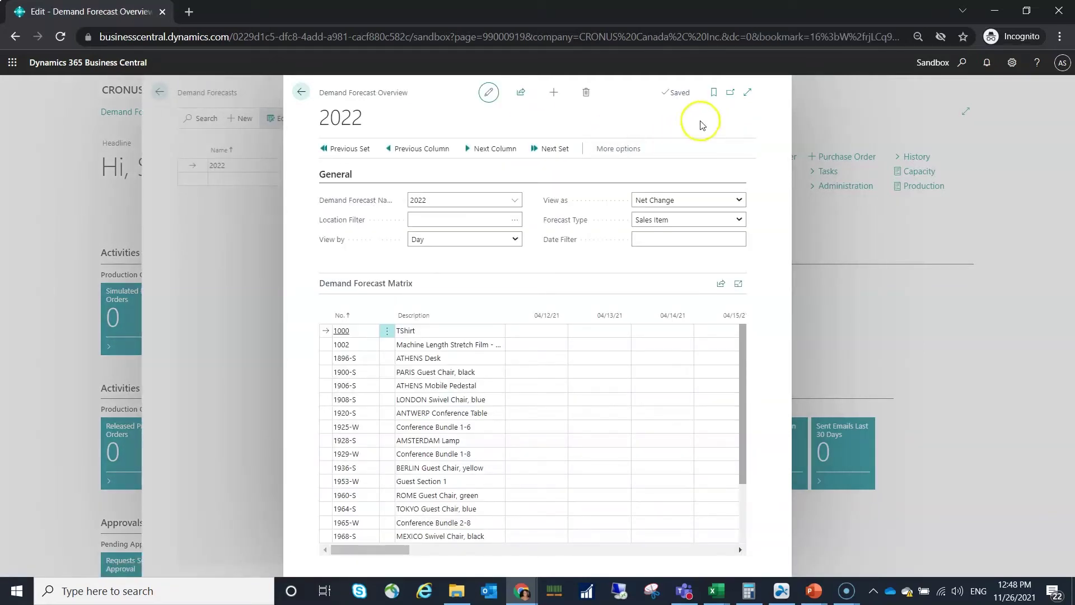
- Filter the overview to location MAIN, view by Month, and select TShirt's April 2021 cell
click(748, 93)
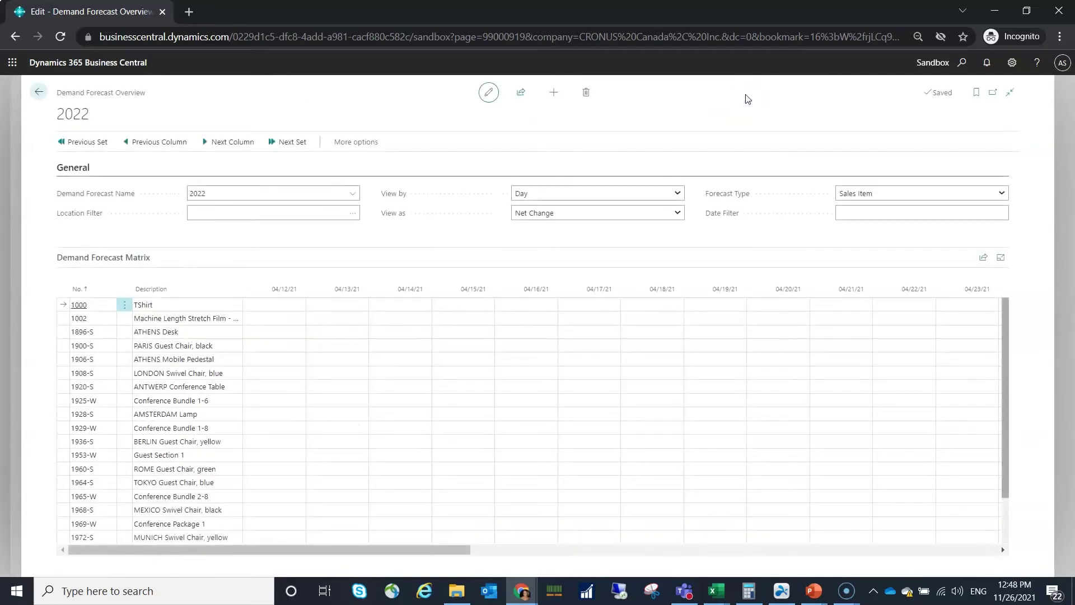
click(400, 245)
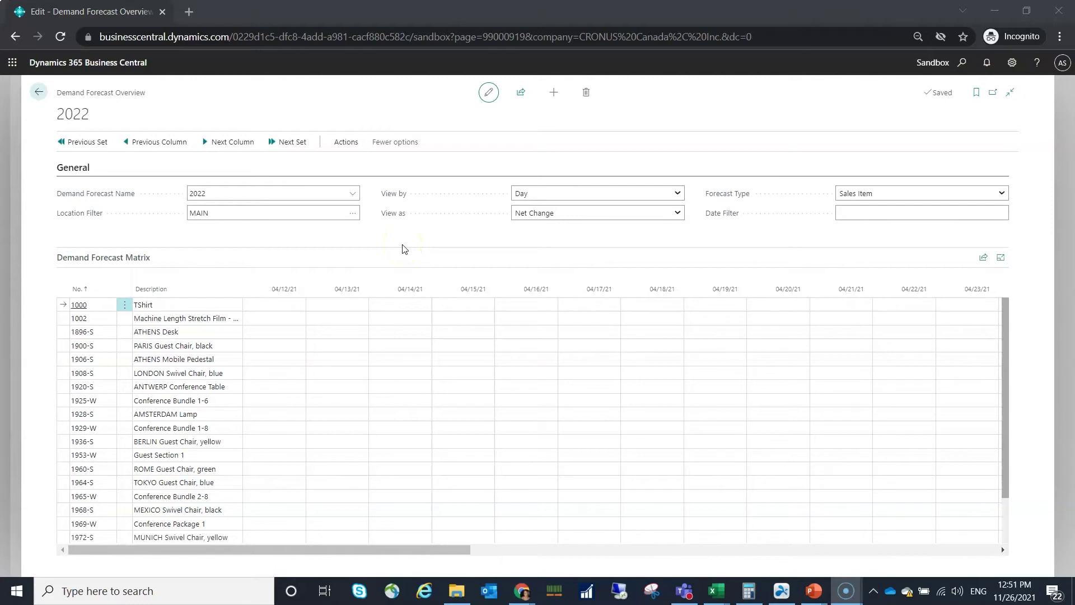
click(678, 193)
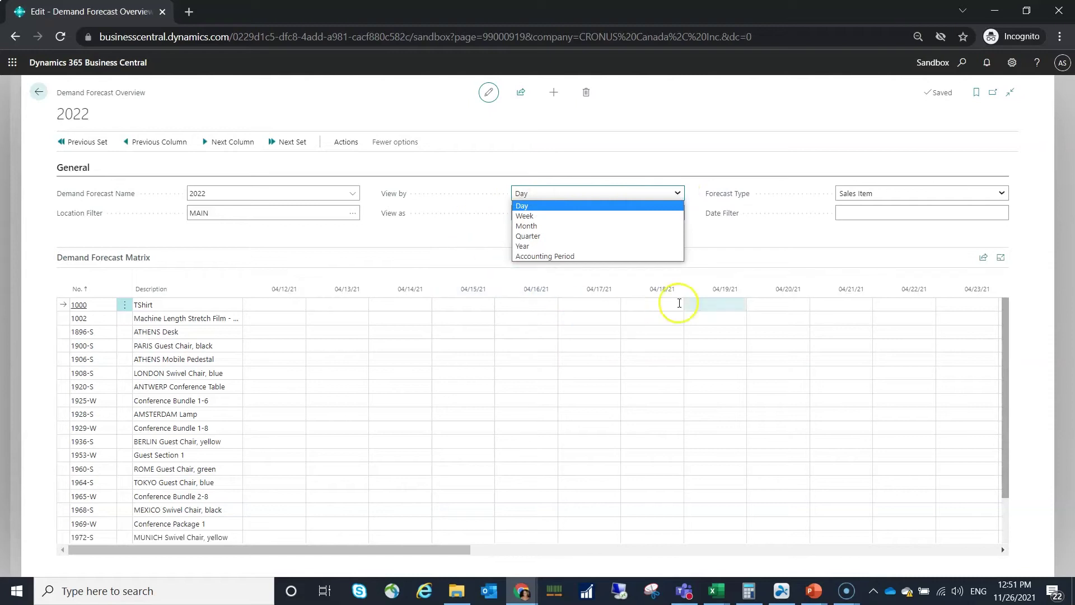
click(574, 226)
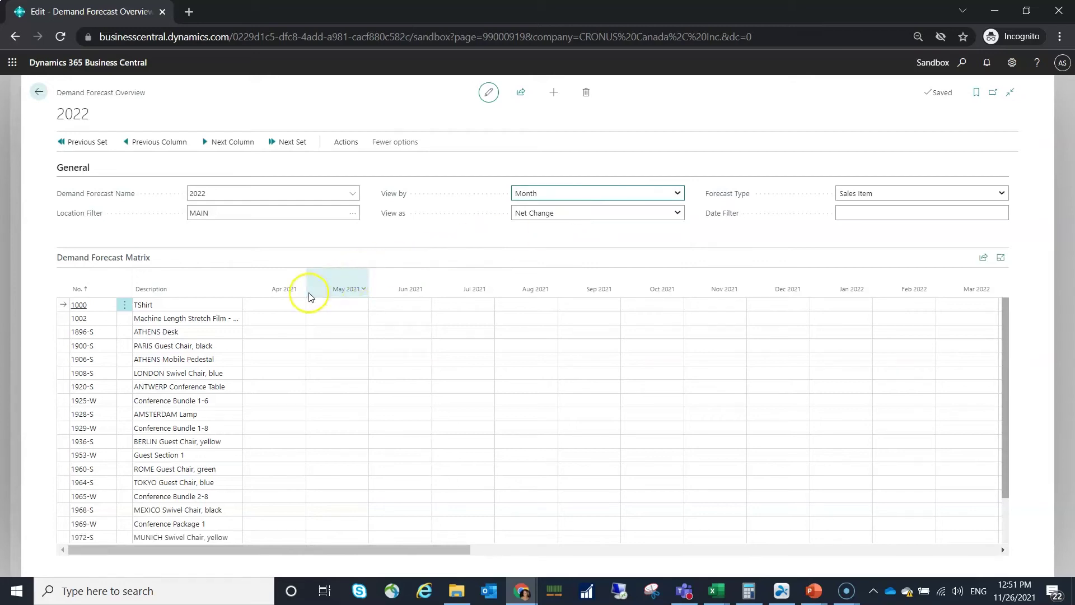
click(295, 302)
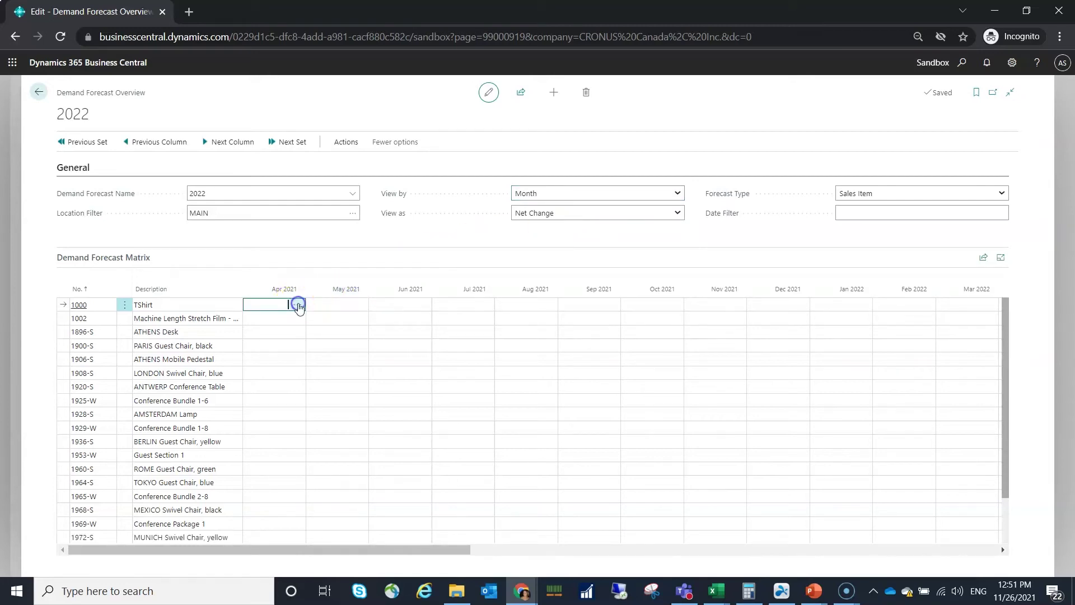
- Add a TShirt April forecast entry for variant S at MAIN with quantity 100
click(298, 306)
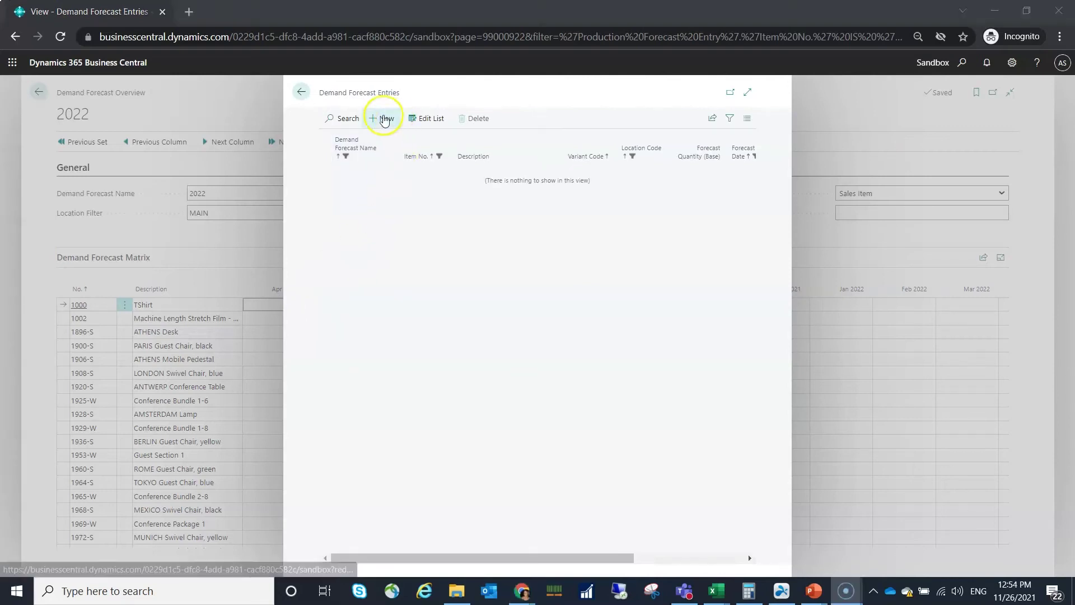
click(384, 119)
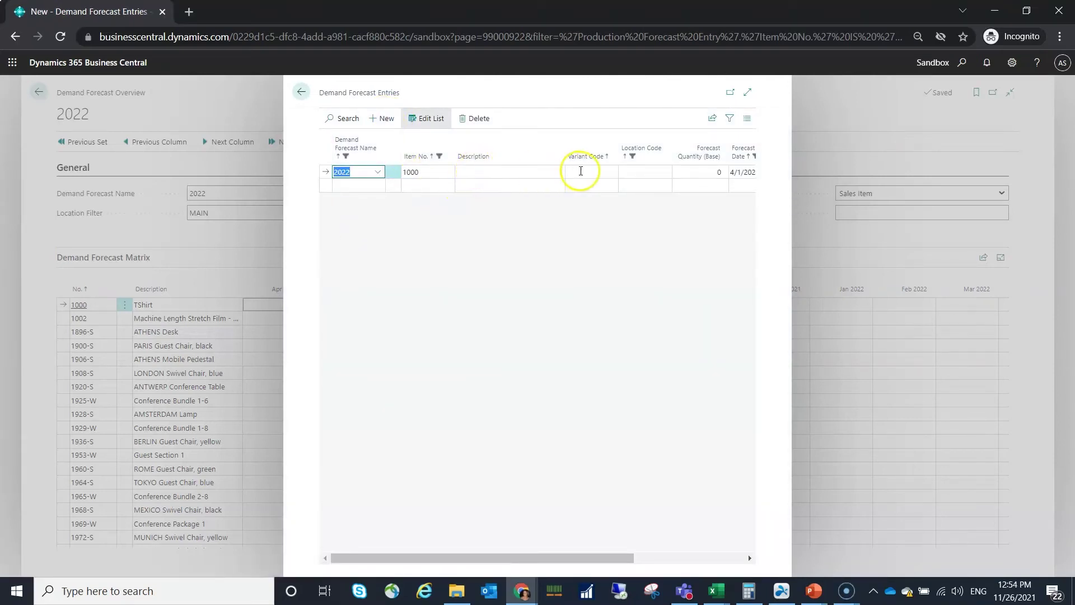
click(581, 172)
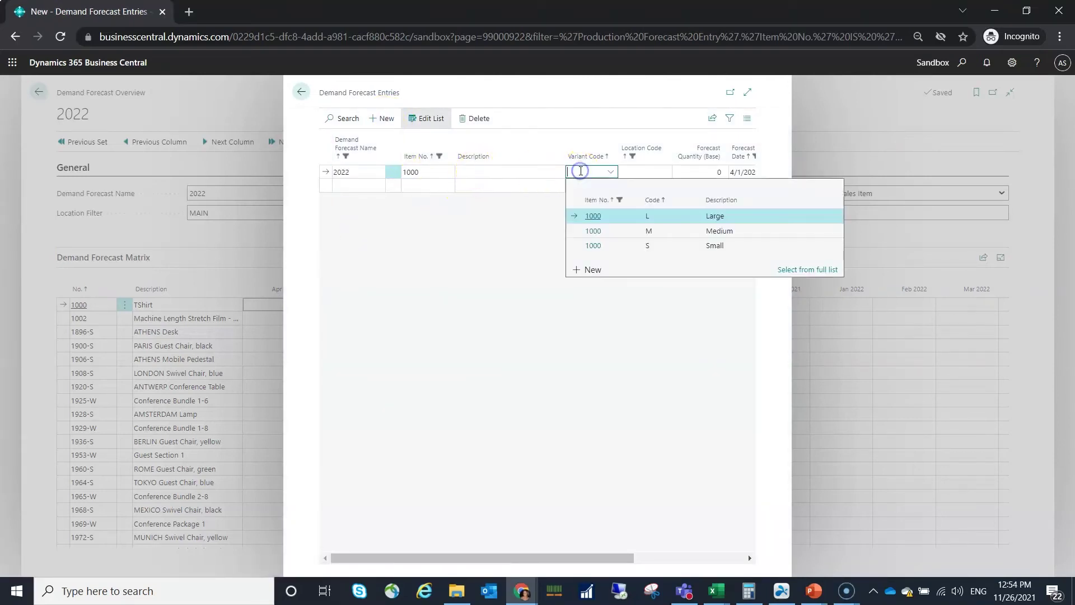
click(737, 244)
text(MAIN)
key(Tab)
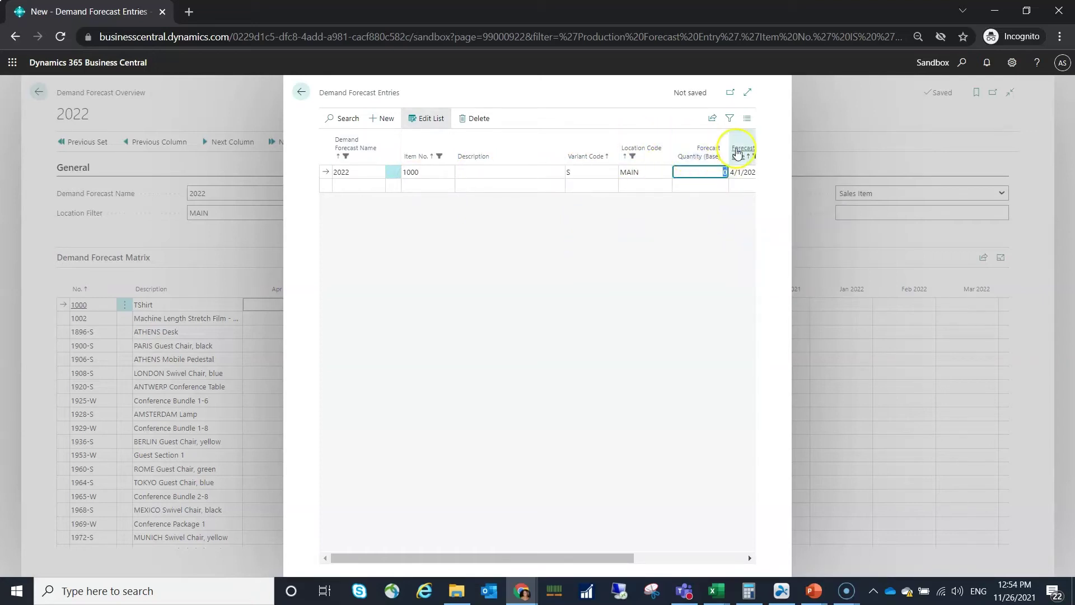
text(100)
- Add a second entry for variant M at MAIN with quantity 150
click(343, 184)
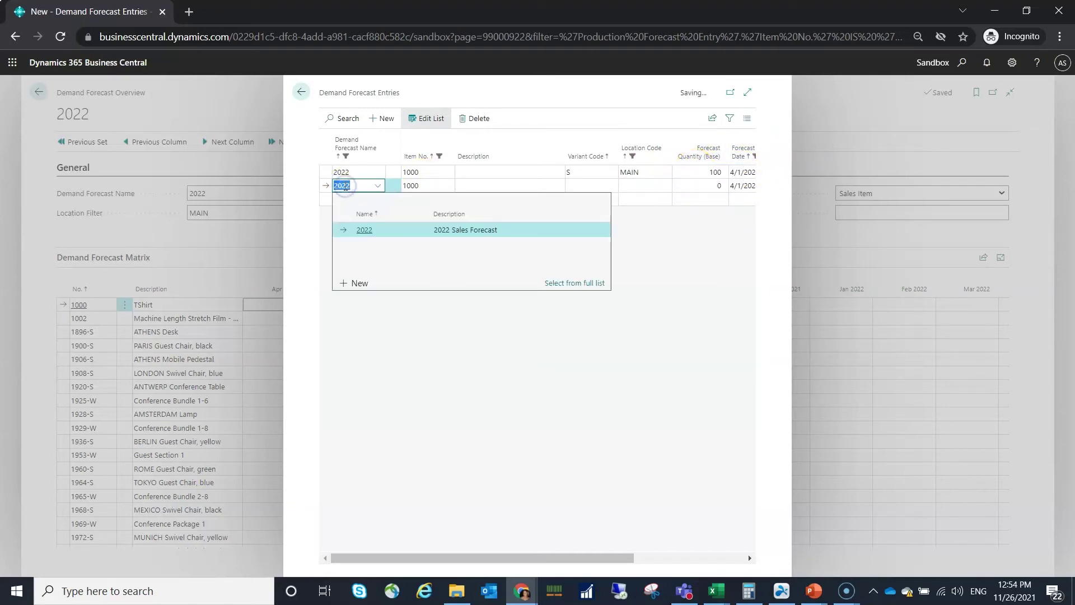
click(572, 185)
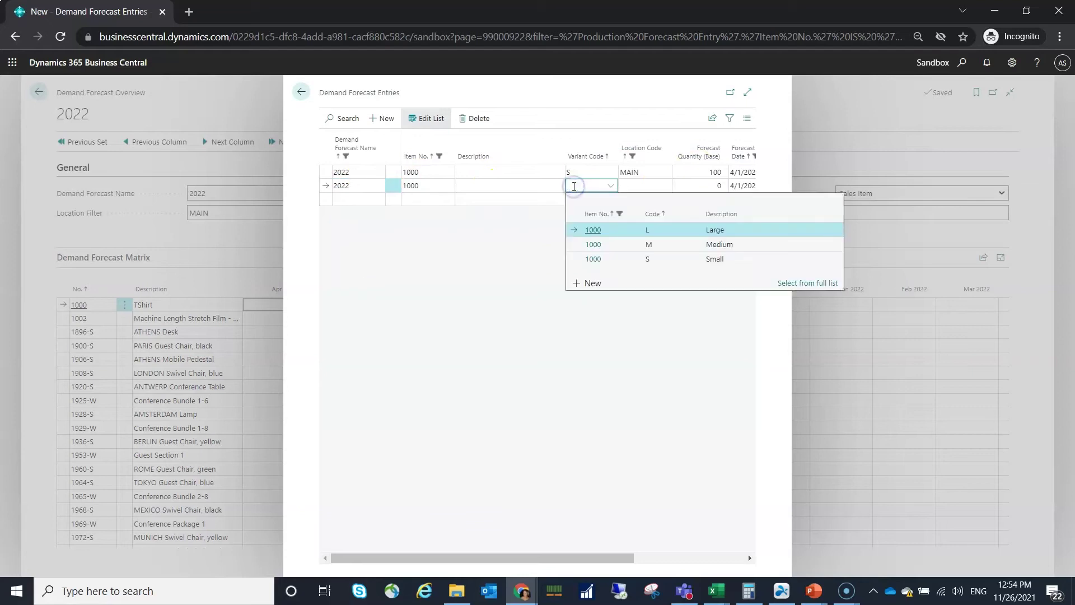
text(M)
key(Tab)
text(MAIN)
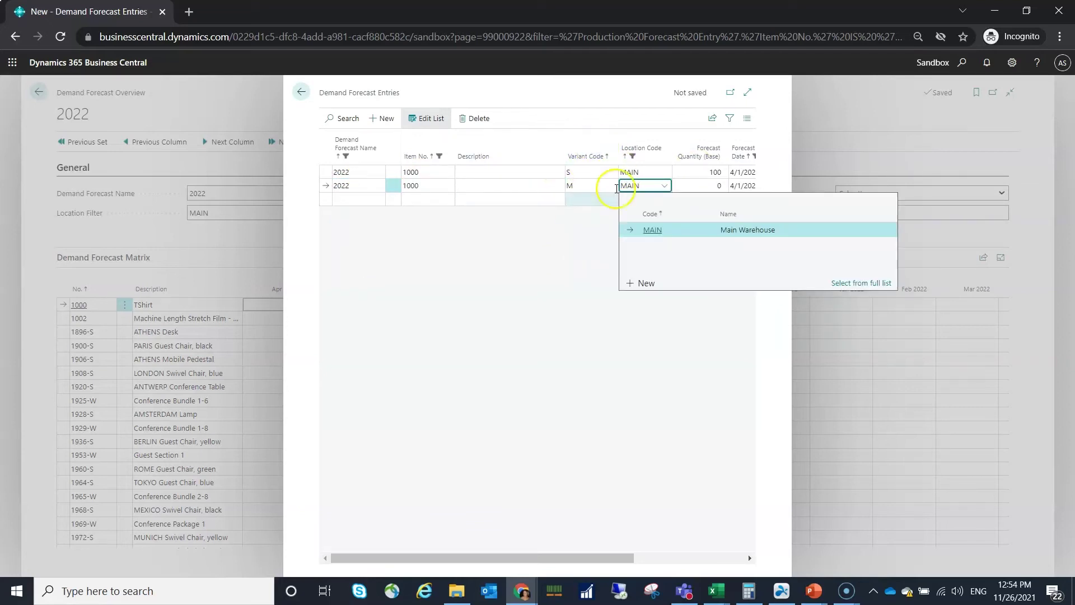
click(729, 227)
click(716, 186)
text(150)
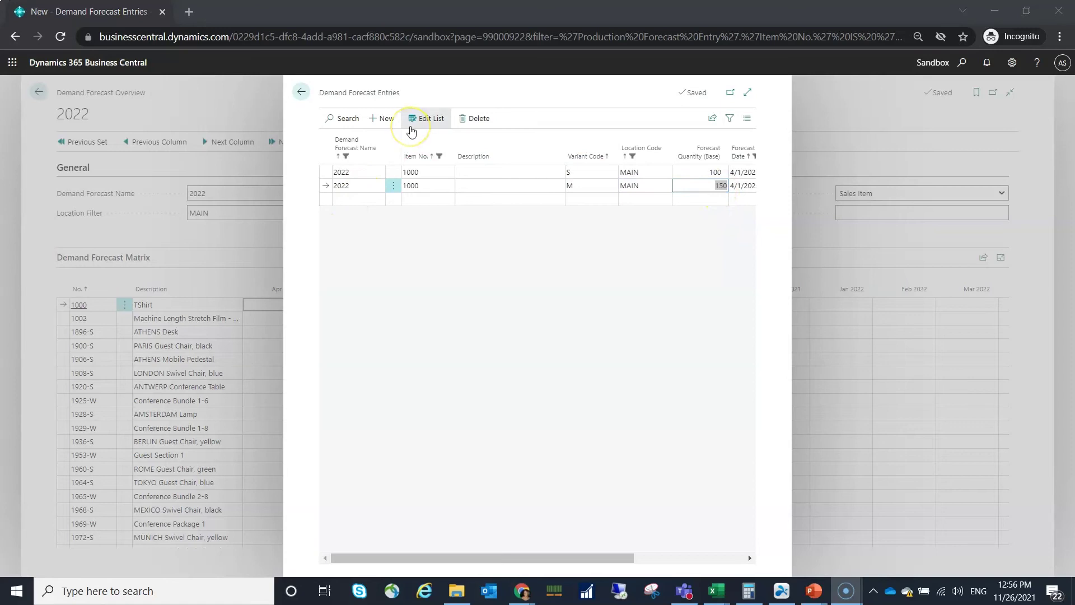
click(404, 259)
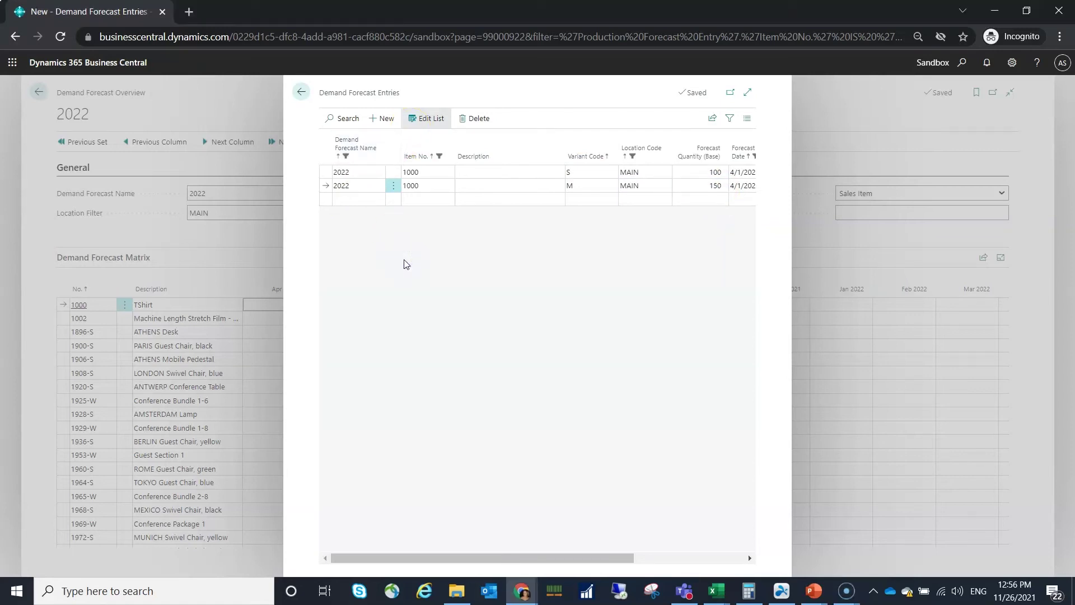
- Back in the matrix, review the two entries behind TShirt's April 2021 total of 250
key(Escape)
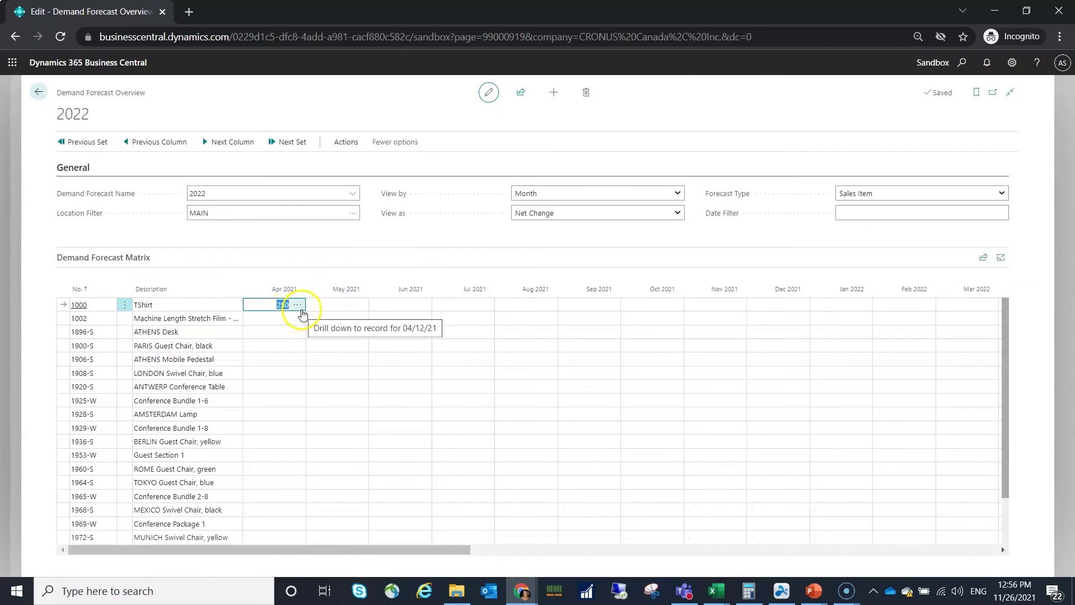
click(300, 309)
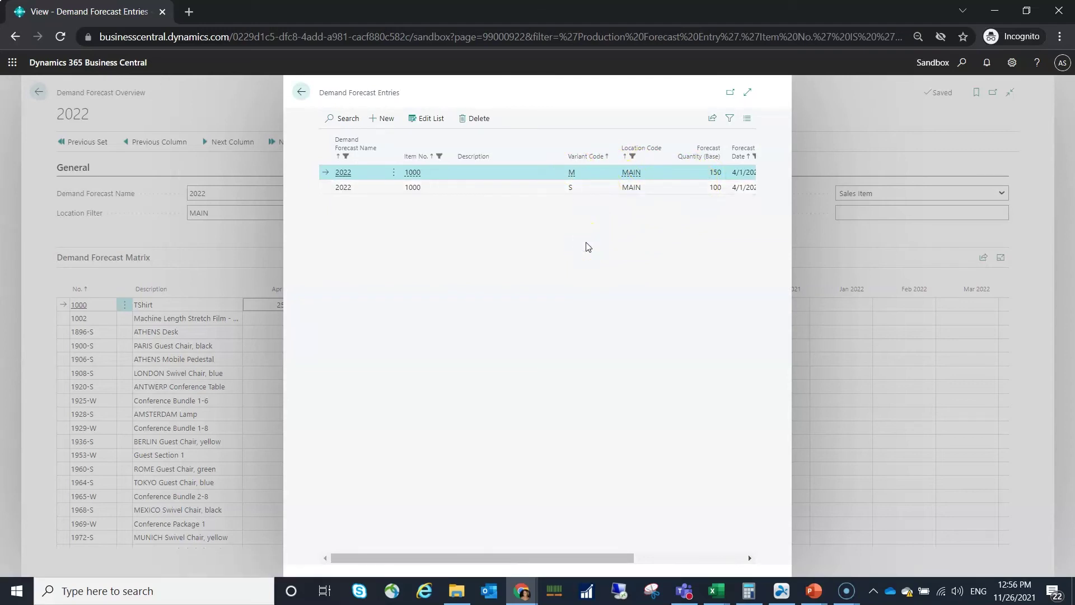
key(Escape)
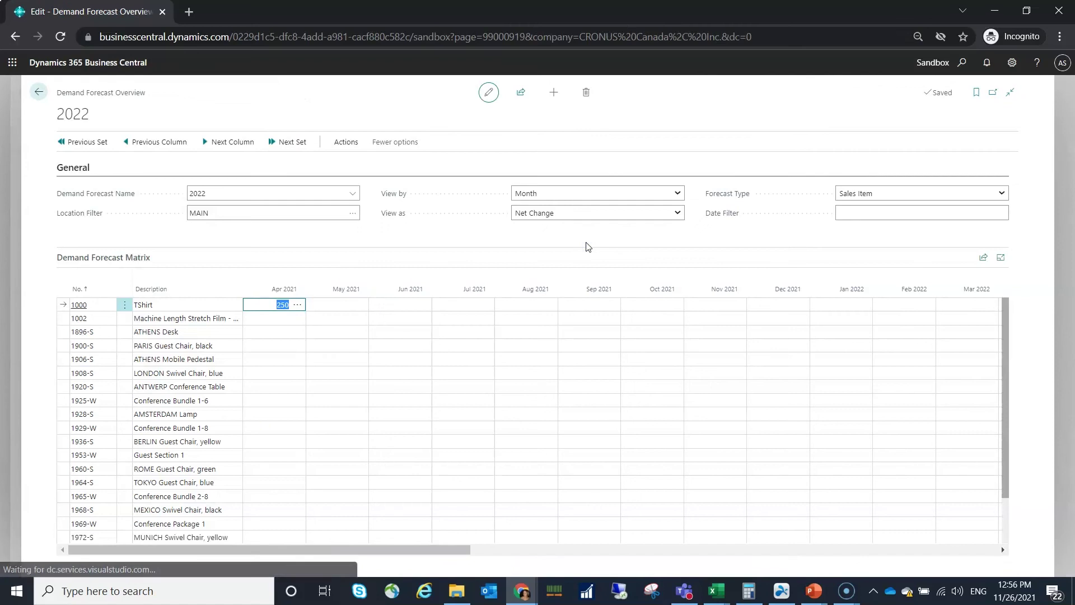